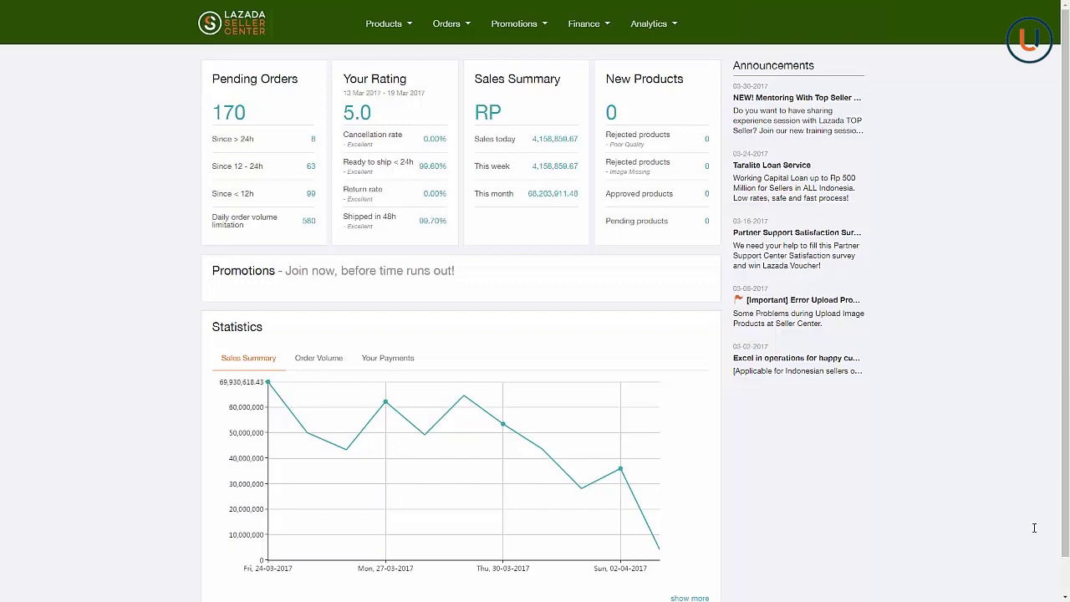
Go to Manage Orders, expand one order's items, and select every order on the page
left_click(455, 30)
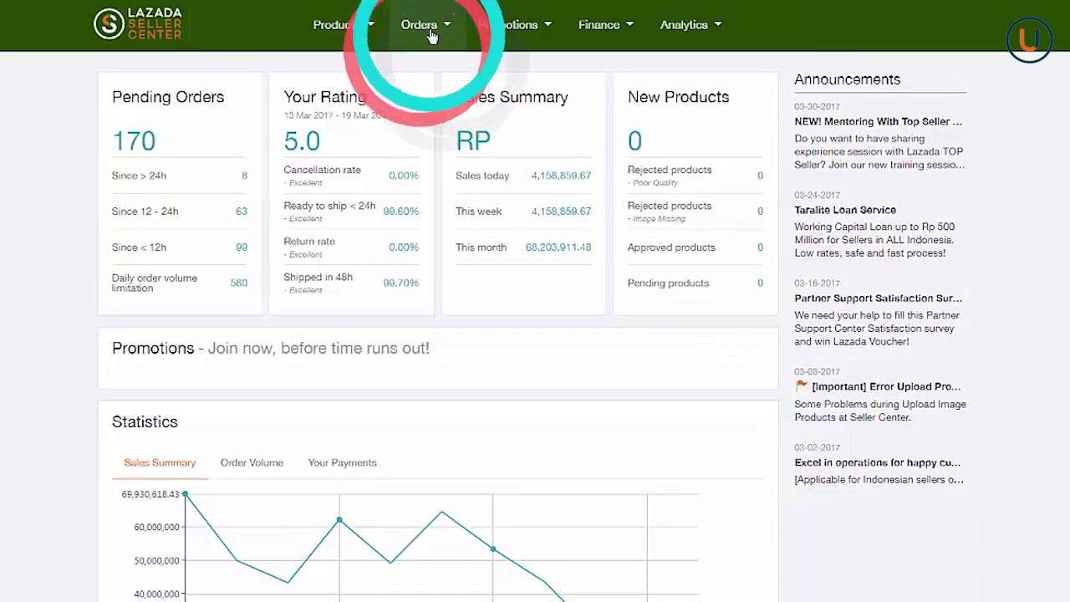
left_click(448, 75)
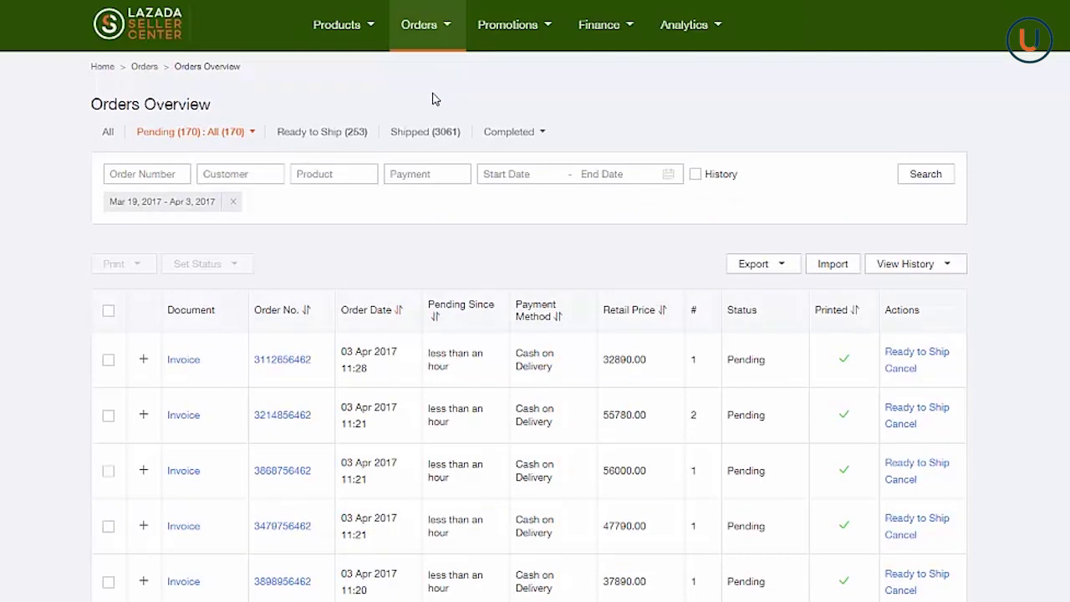
left_click(143, 415)
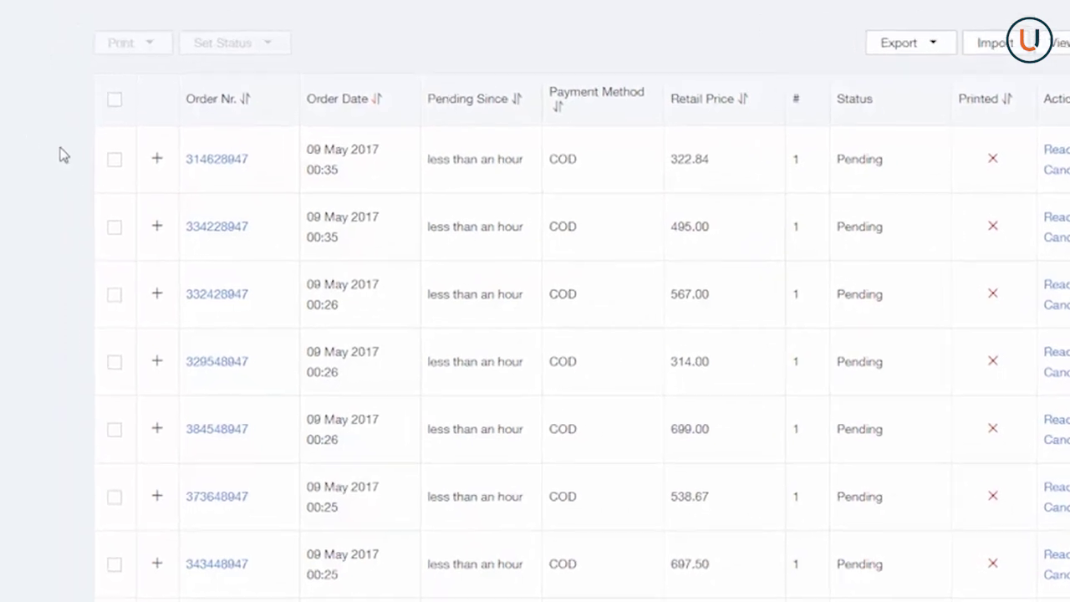
left_click(167, 132)
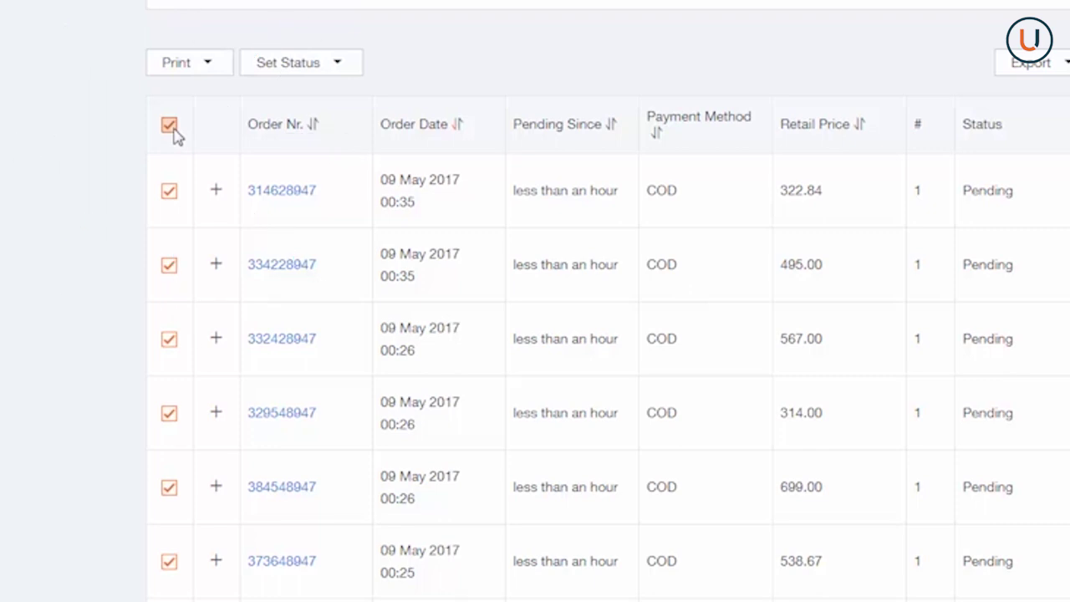
Print shipping labels for all selected pending COD orders
left_click(207, 72)
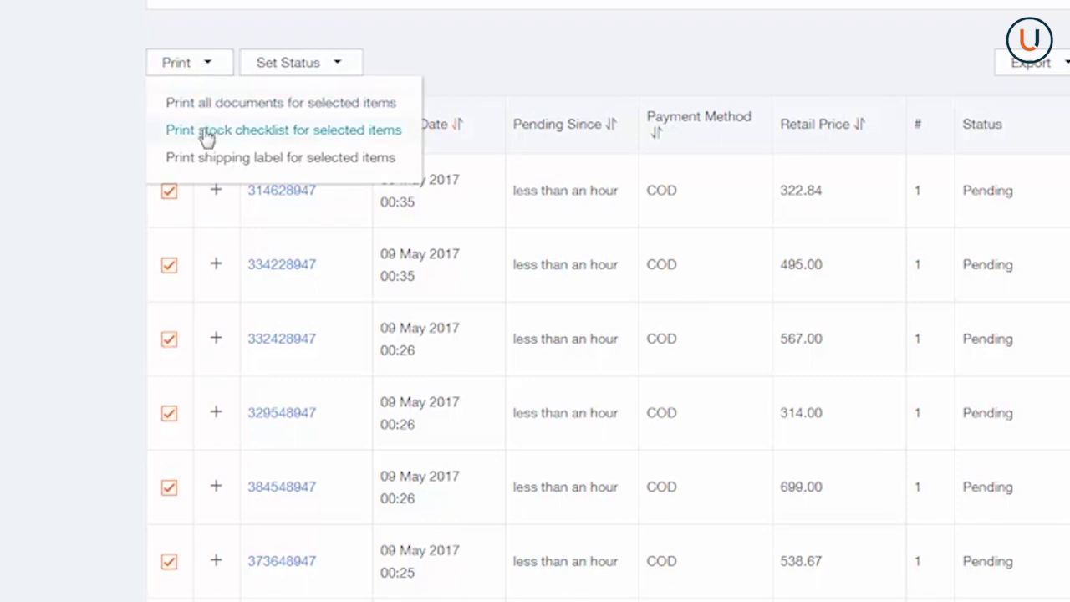
left_click(176, 175)
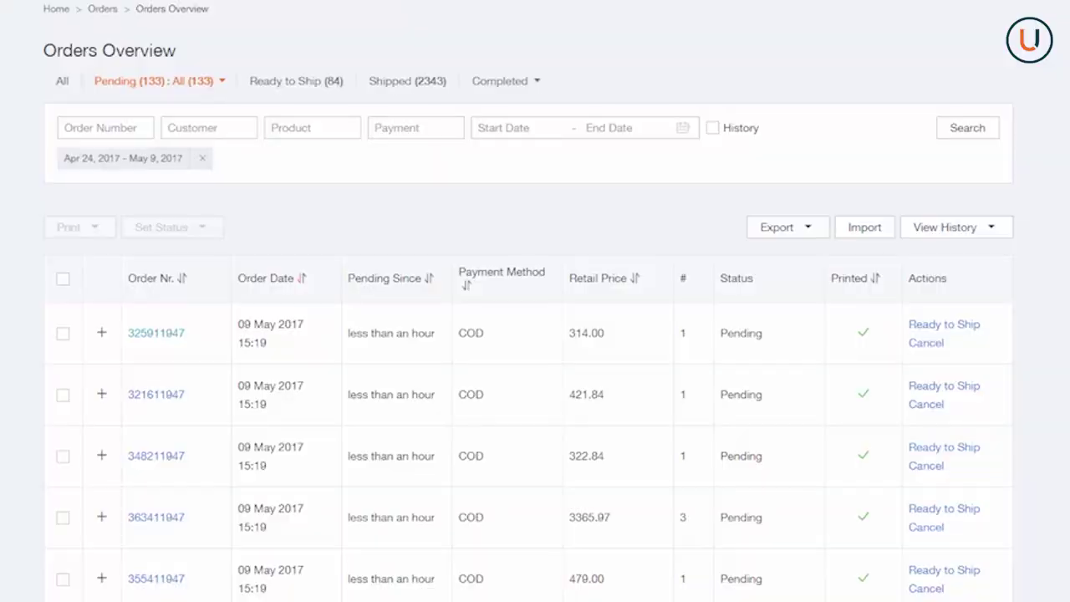
left_click(204, 87)
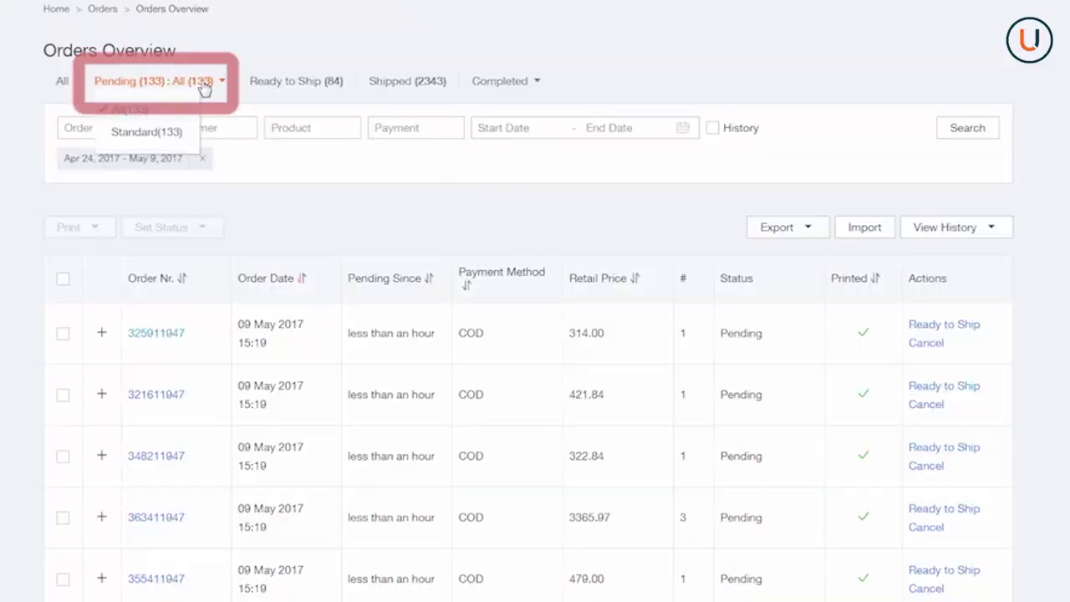
Mark the first pending order ready to ship and save its invoice number
left_click(63, 332)
left_click(194, 234)
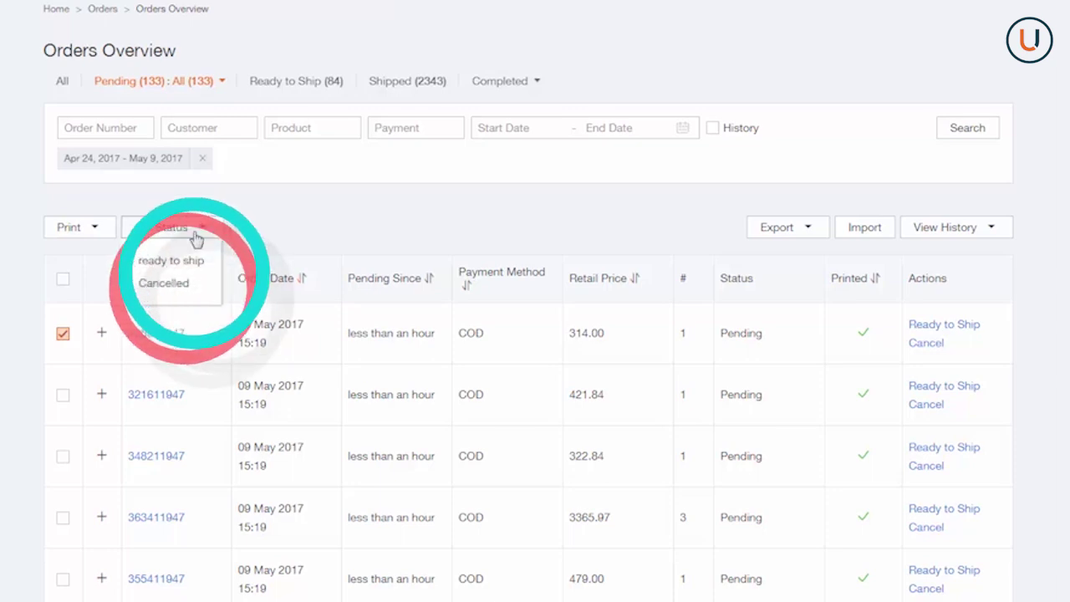
left_click(195, 266)
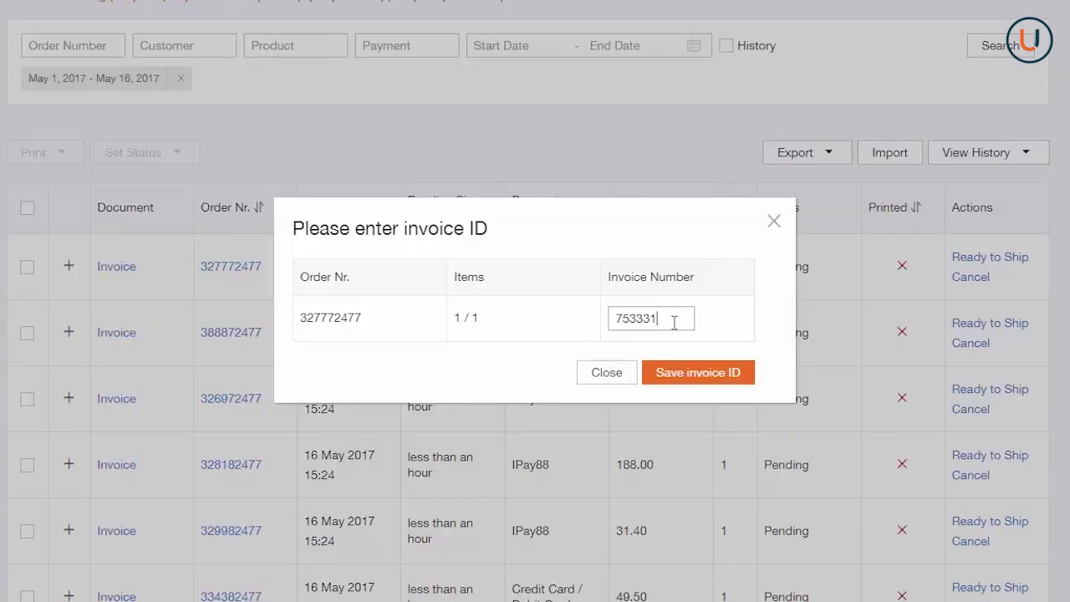
left_click(745, 378)
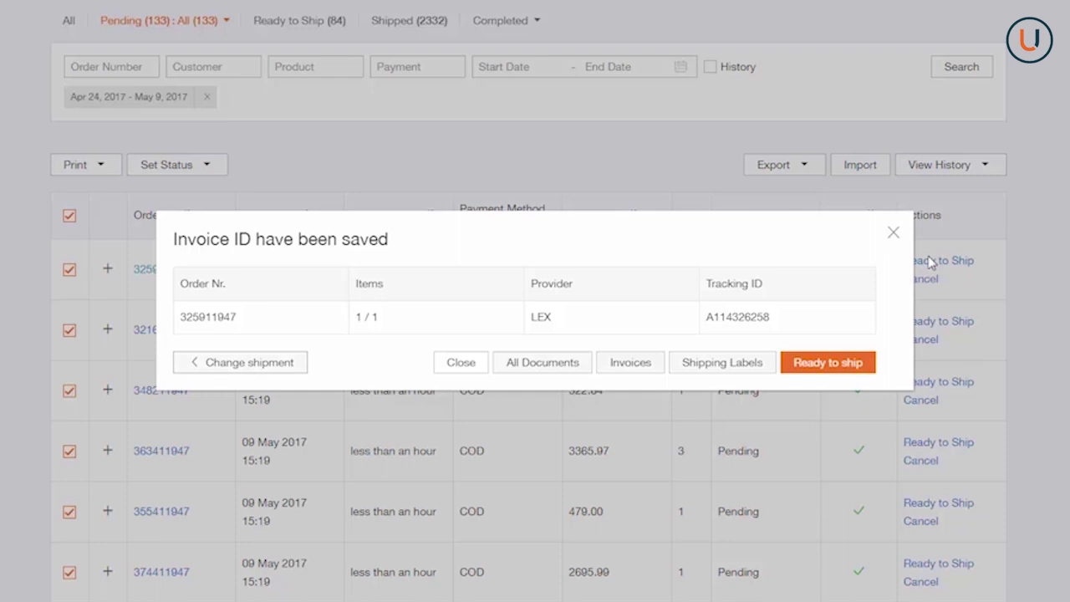
Confirm the order as Ready to Ship and close the confirmation
left_click(861, 362)
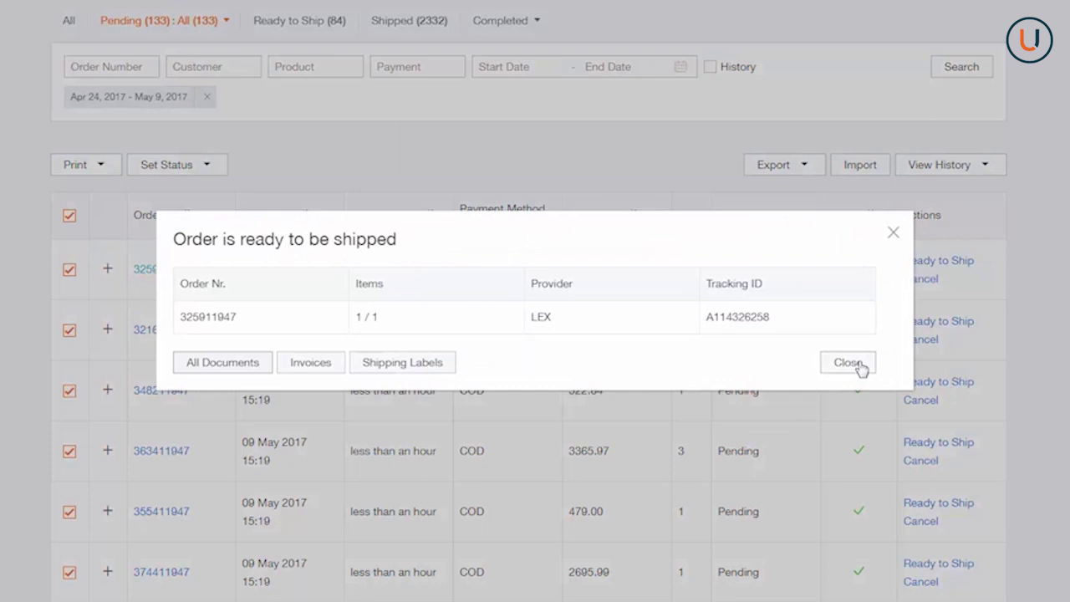
left_click(860, 366)
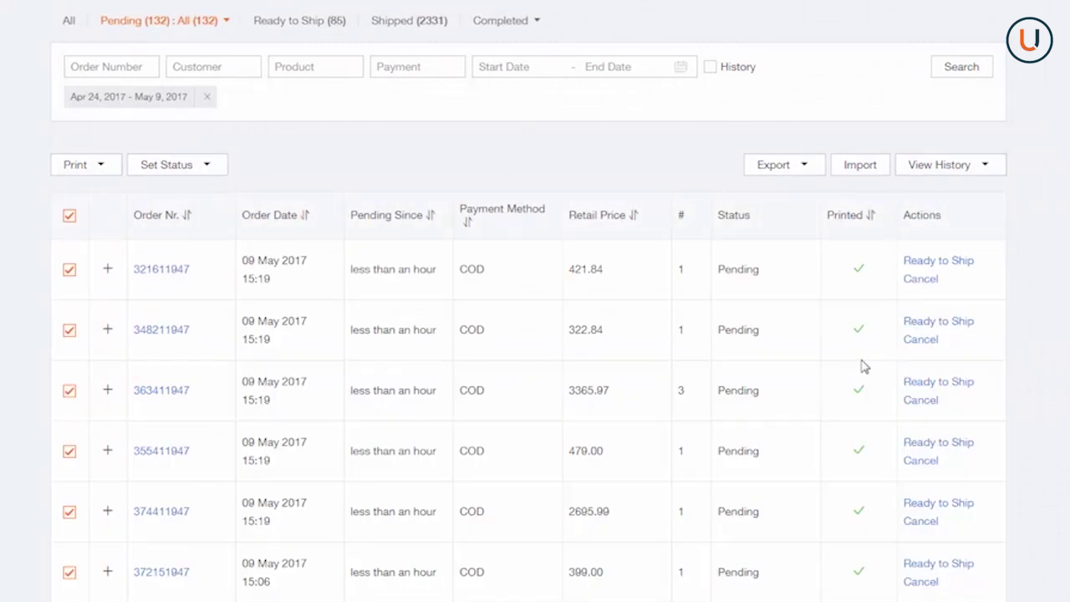
left_click(912, 266)
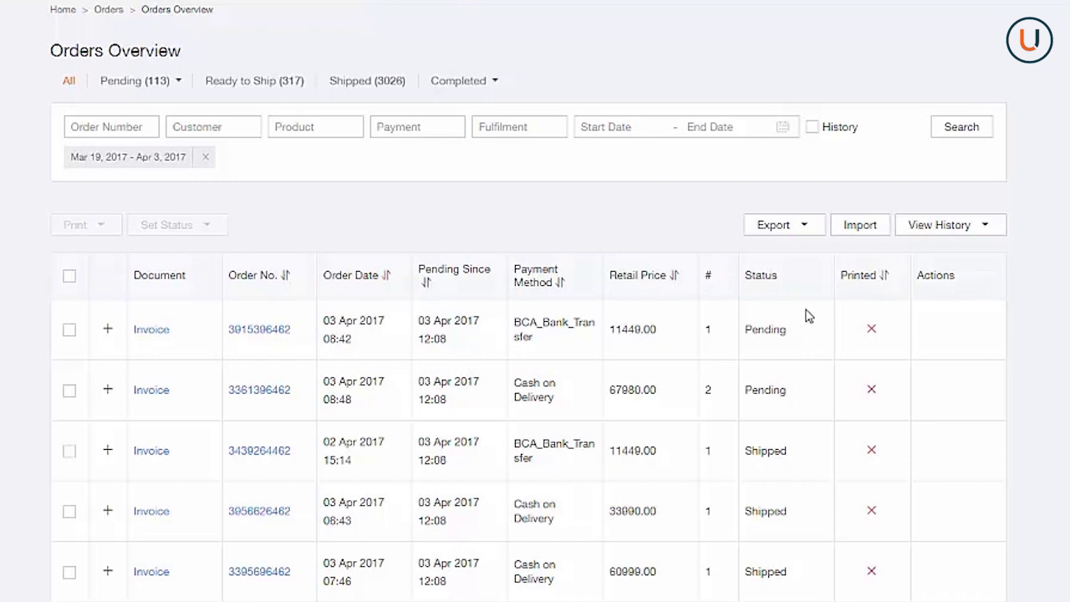
Print the carrier manifest for the first order under the Ready to Ship tab
left_click(286, 86)
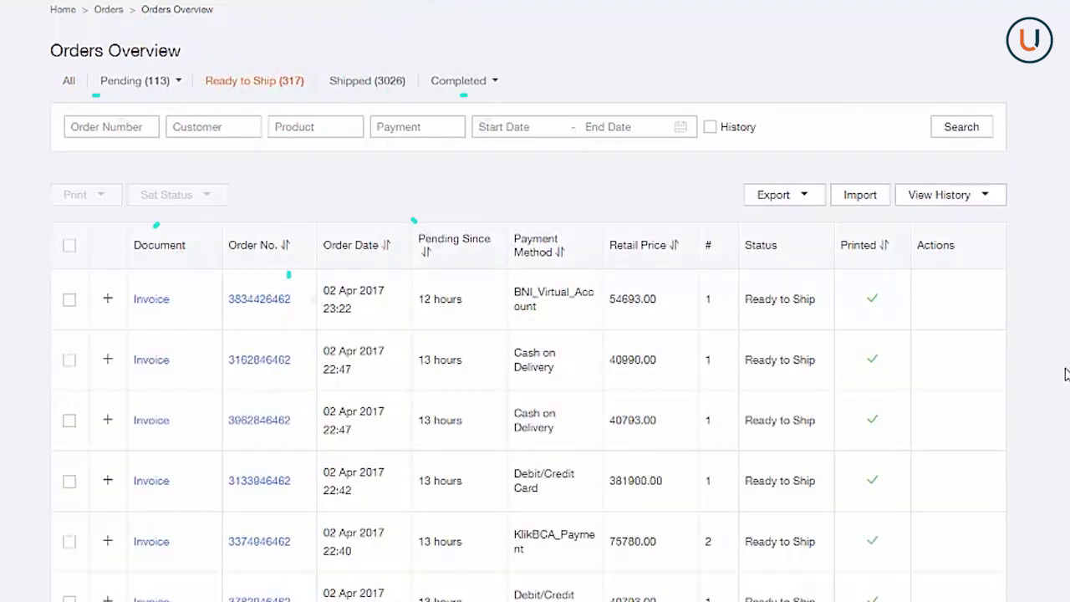
left_click(70, 300)
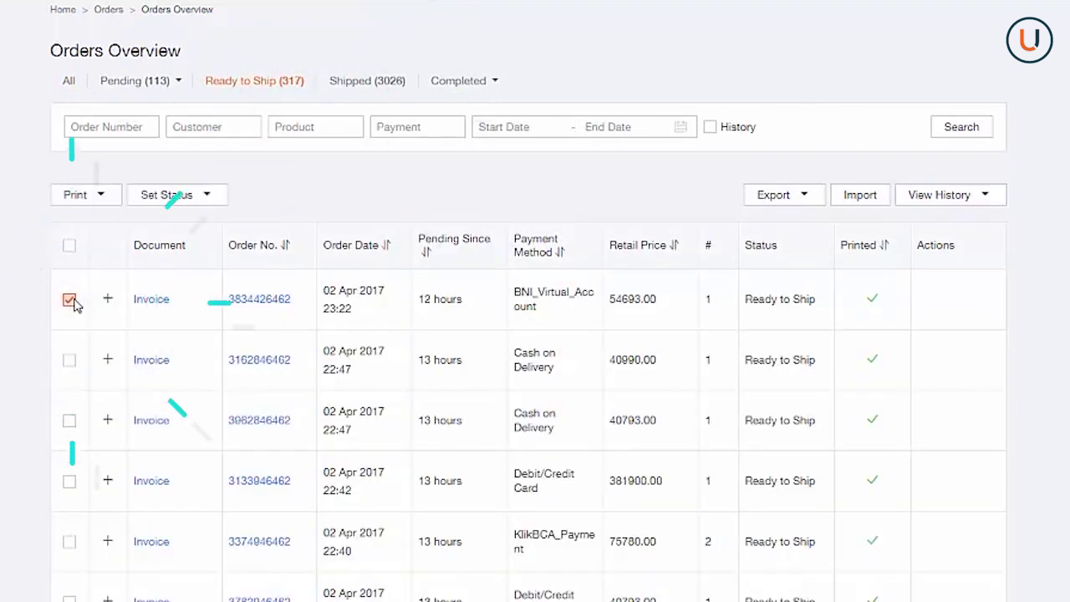
left_click(109, 197)
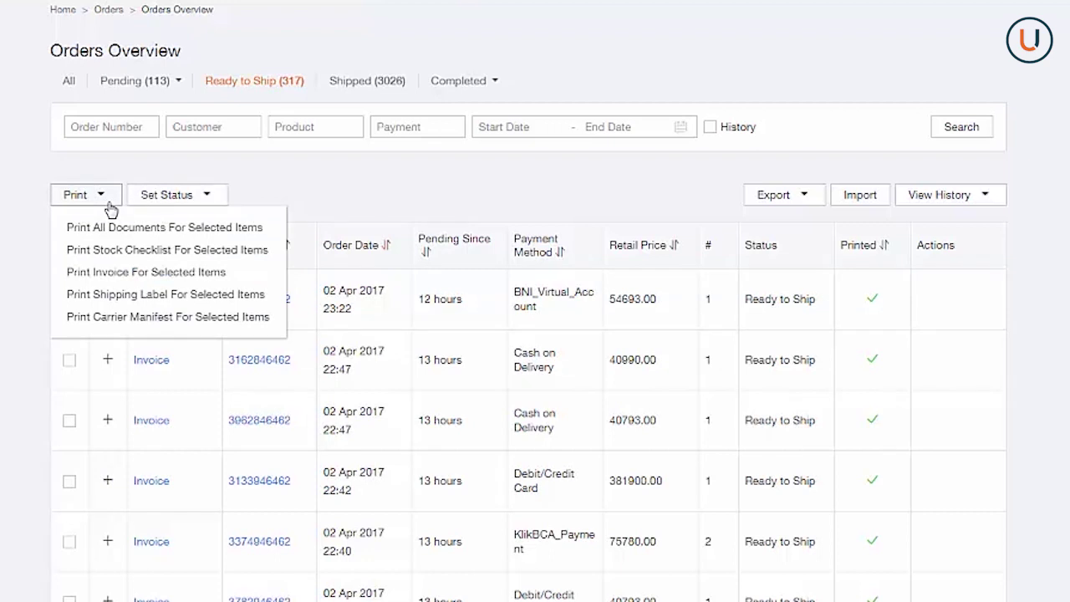
left_click(179, 322)
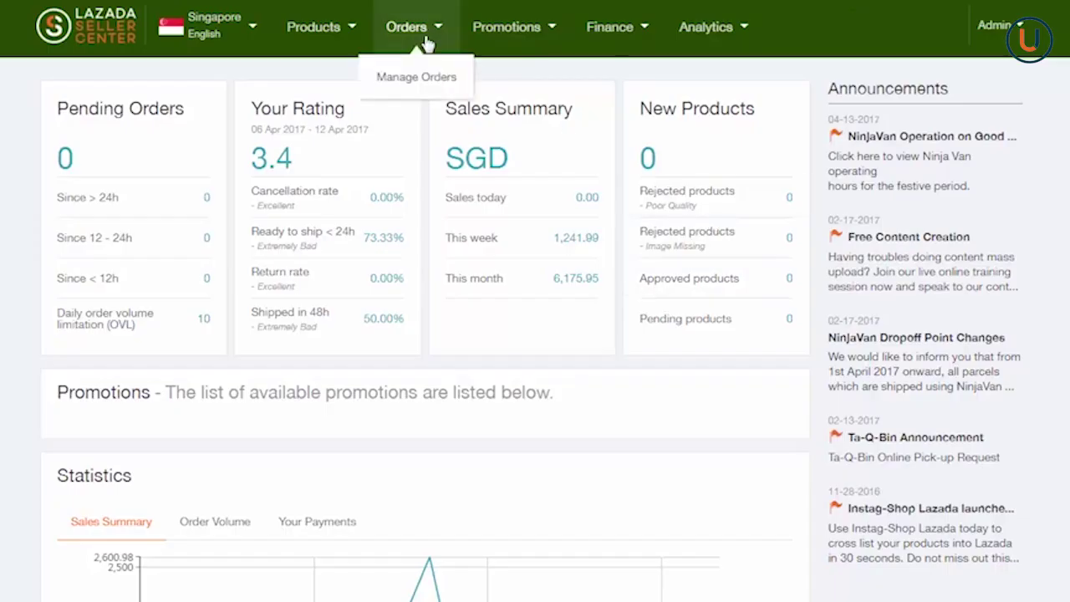
Search the Orders Overview for one specific order number
left_click(421, 78)
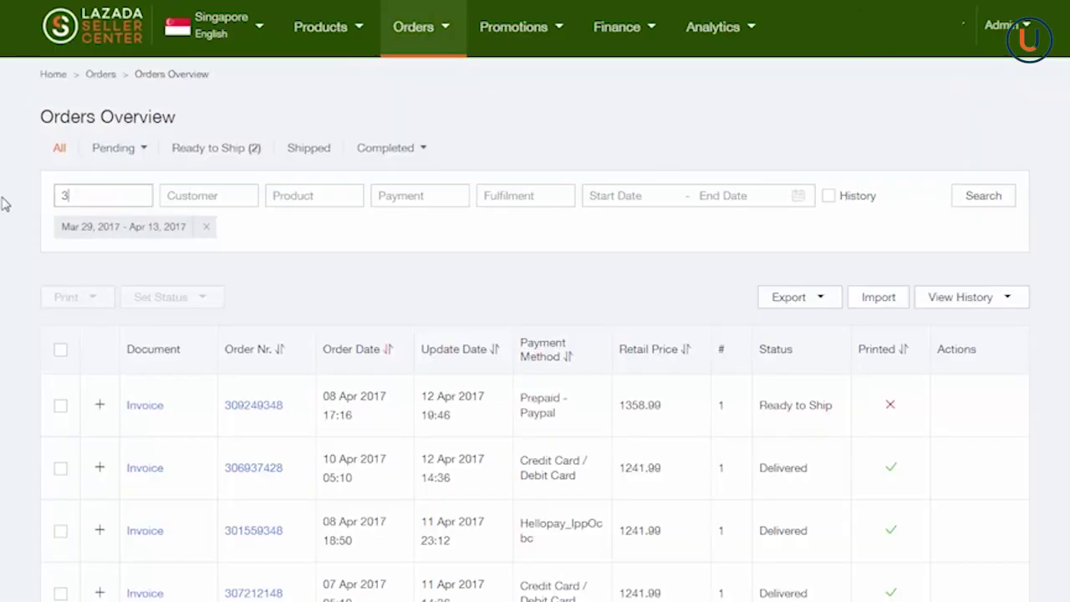
type("0164")
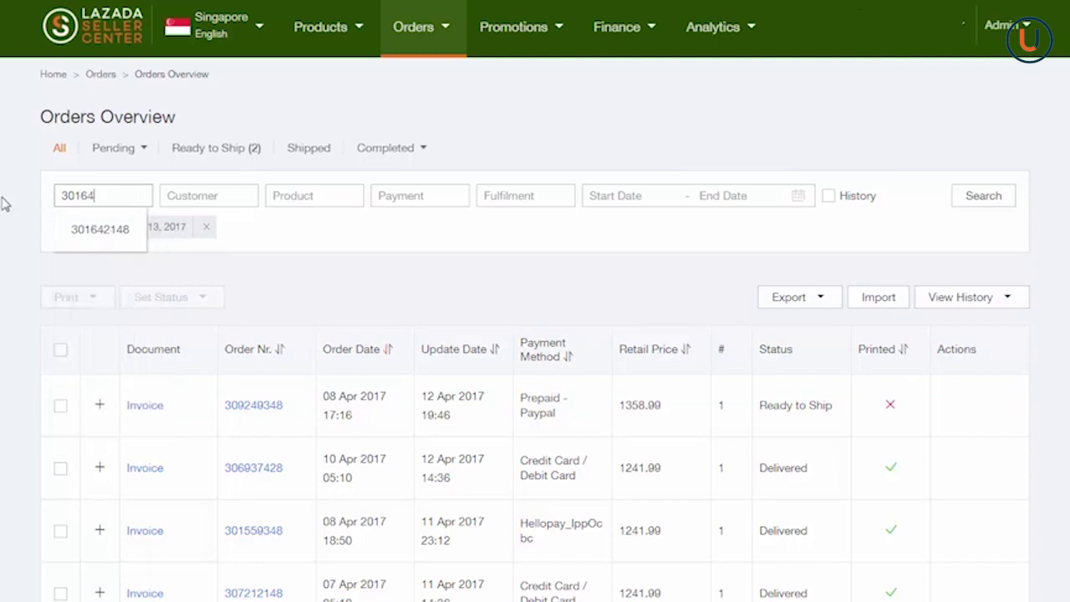
type("2148")
key("Return")
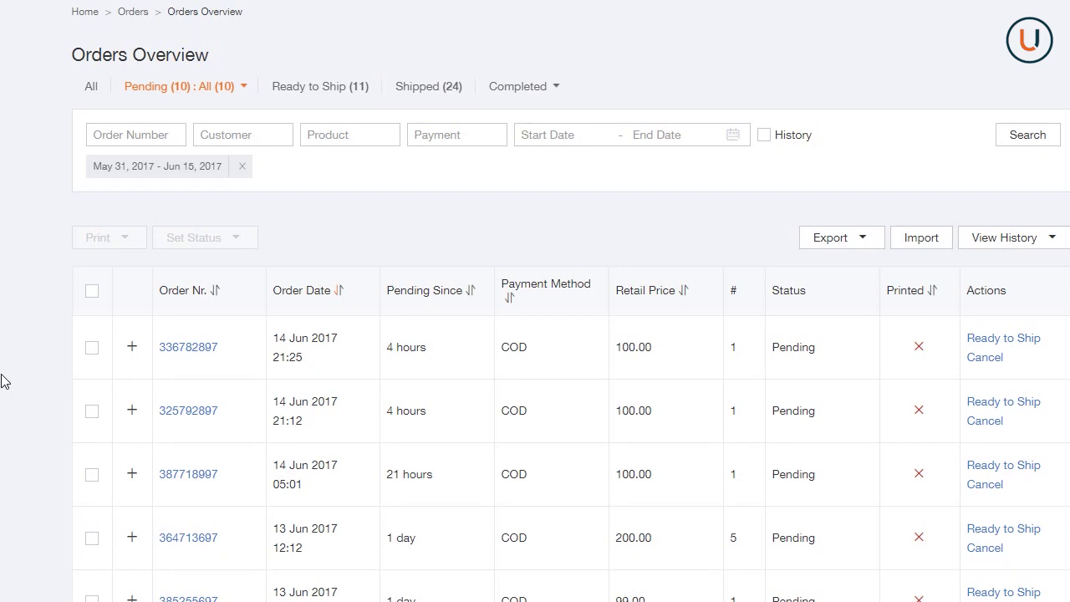
Export the filtered orders from the All tab using 'Export filter Orders'
left_click(90, 87)
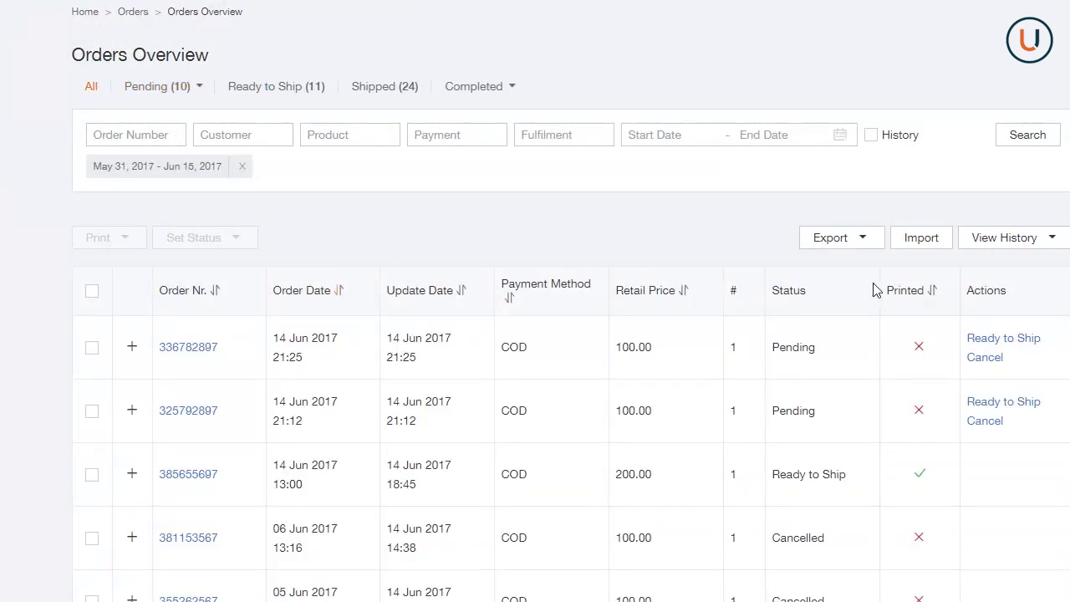
left_click(868, 243)
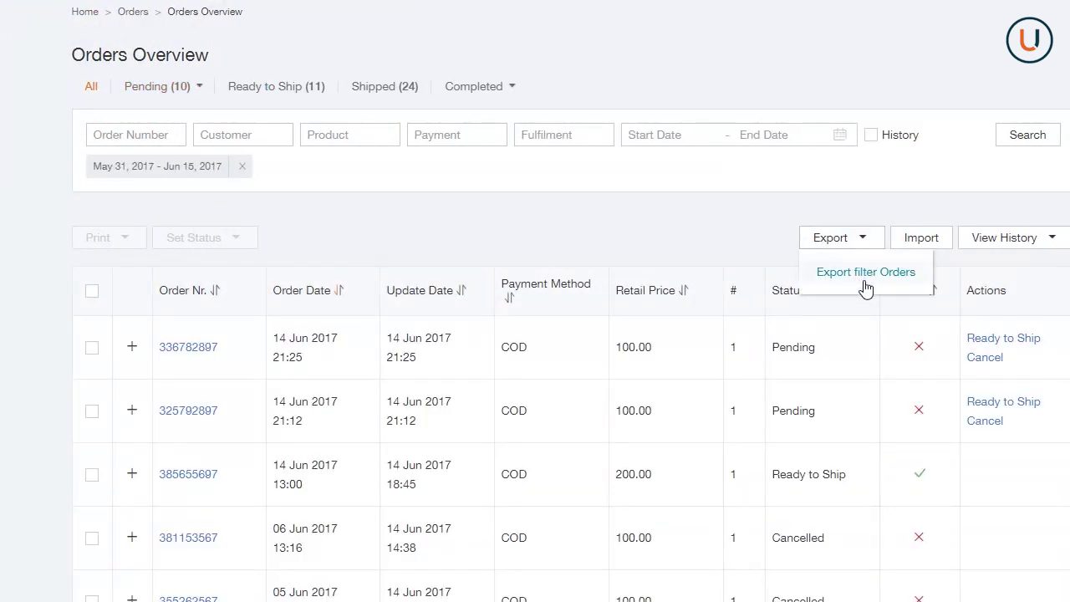
left_click(866, 273)
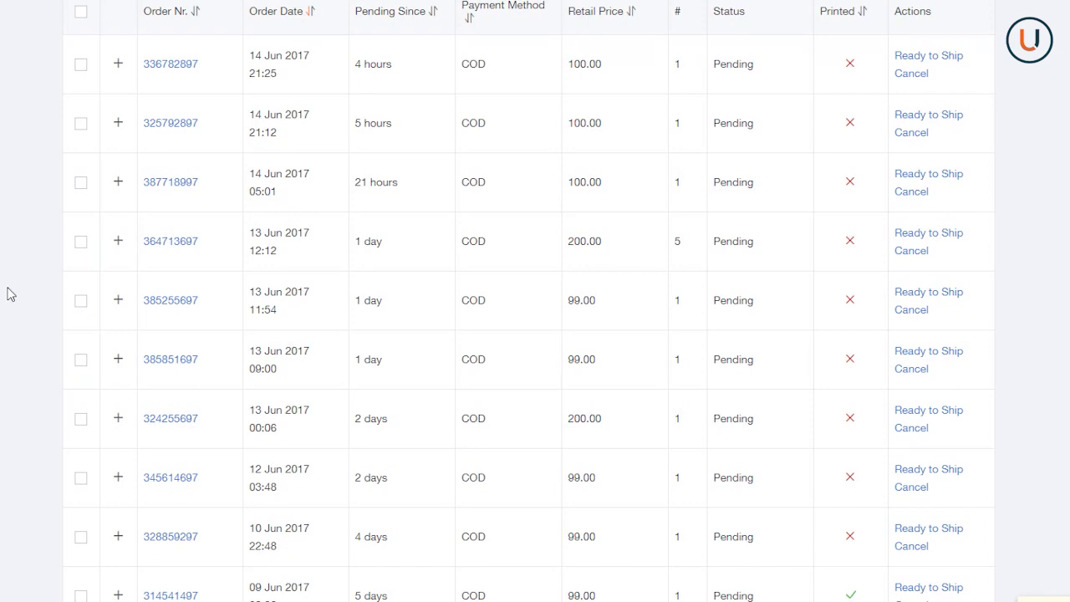
left_click(117, 240)
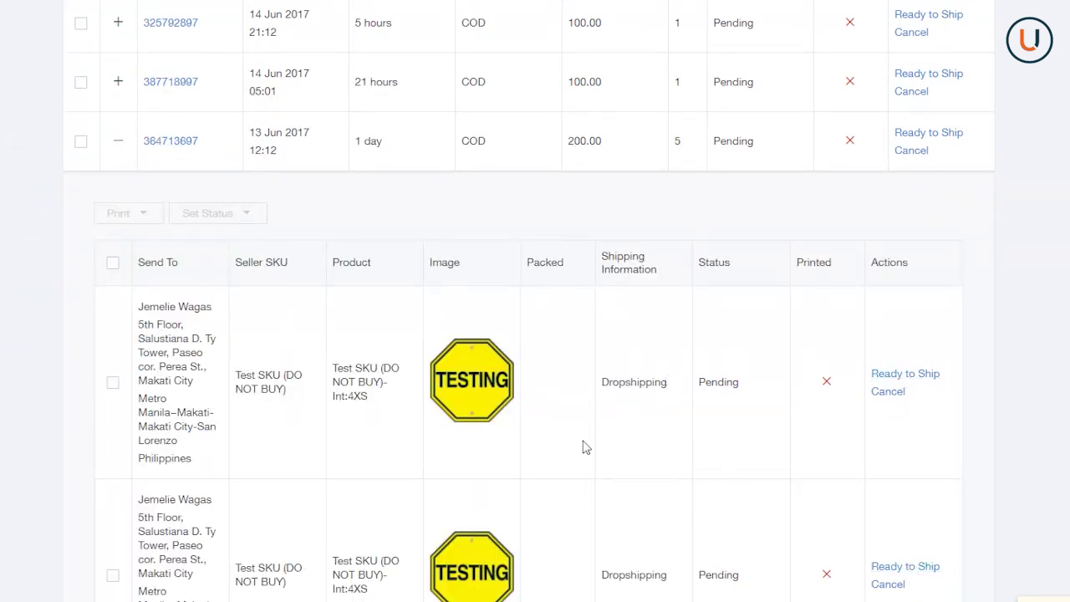
Tick the items of the 200.00 five-item order and open the Print dropdown above them
scroll(582, 444, "down", 2)
left_click(113, 228)
left_click(112, 419)
scroll(110, 388, "down", 3)
left_click(111, 378)
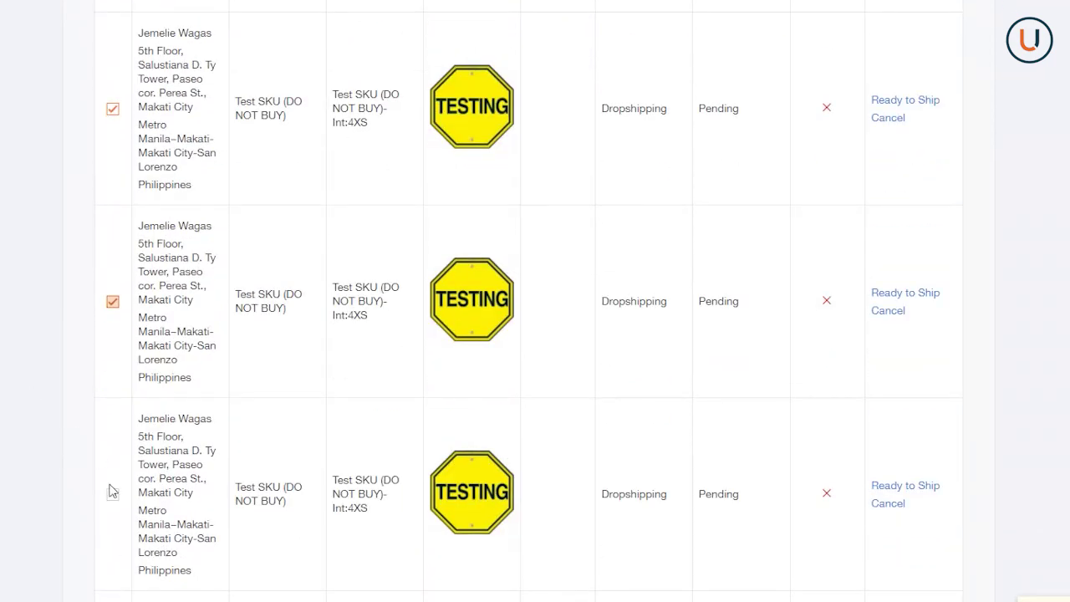
scroll(110, 535, "down", 1)
left_click(112, 453)
scroll(69, 356, "up", 2)
left_click(125, 57)
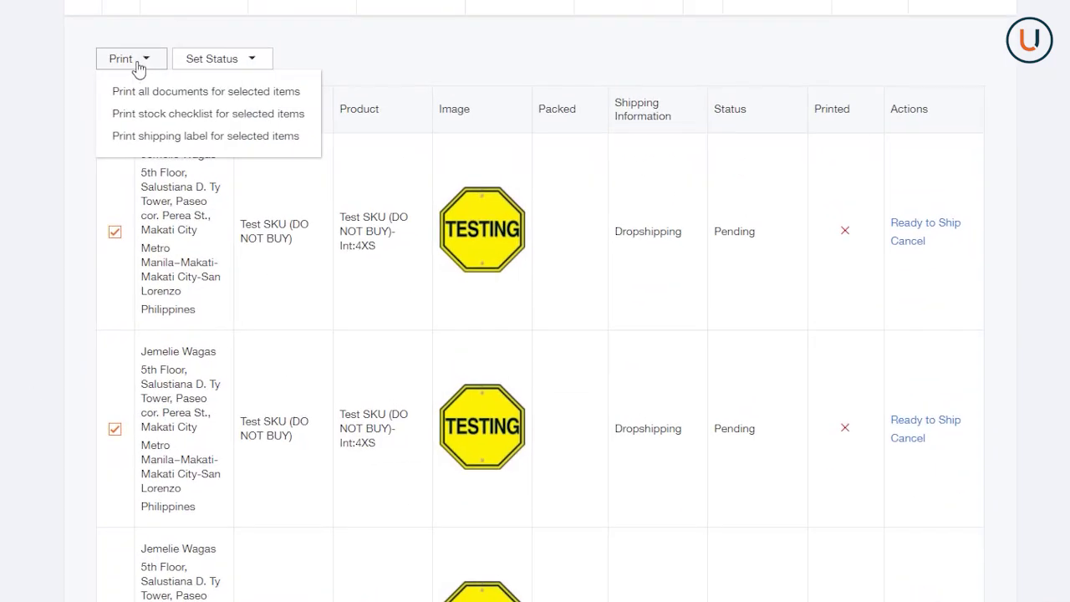